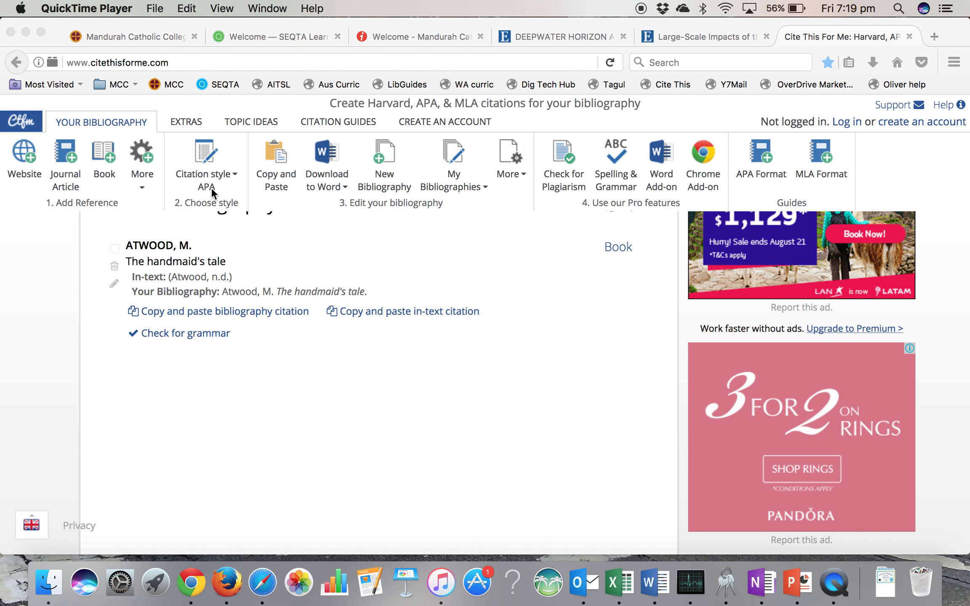
- Start a book citation and search Autocite for "the book thief"
{"action": "left_click", "coordinate": [101, 150]}
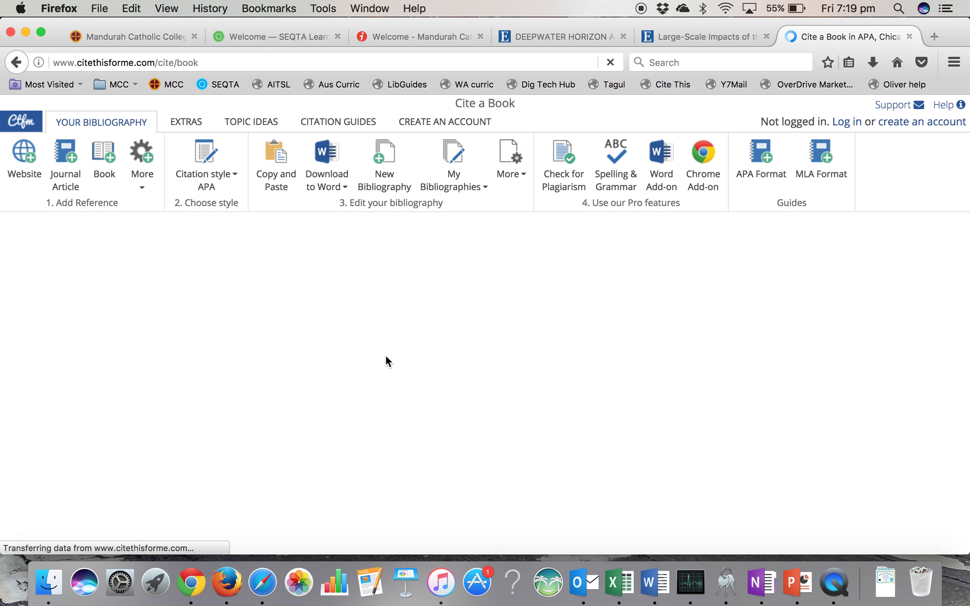
{"action": "left_click", "coordinate": [258, 255]}
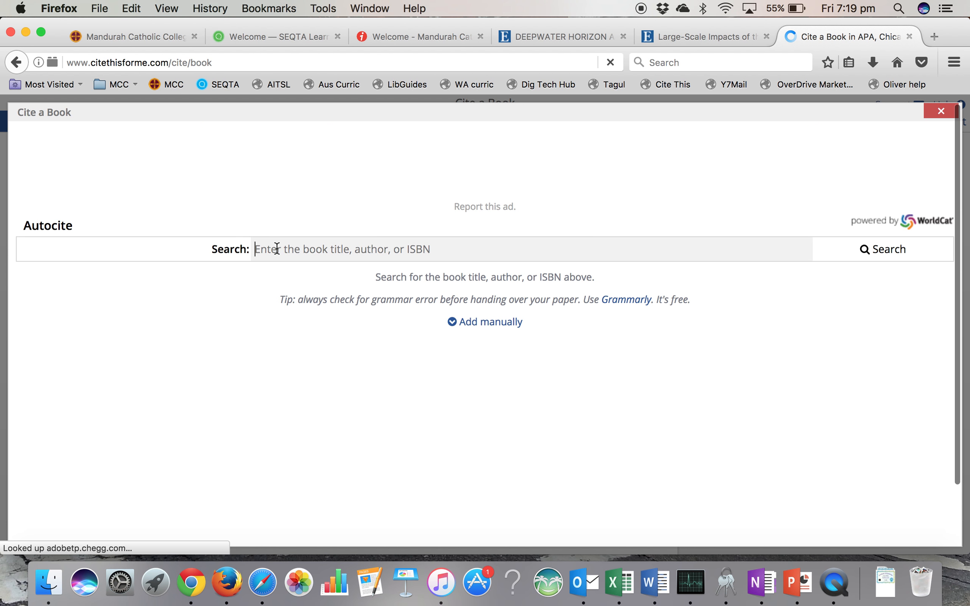
{"action": "type", "text": "the book thief"}
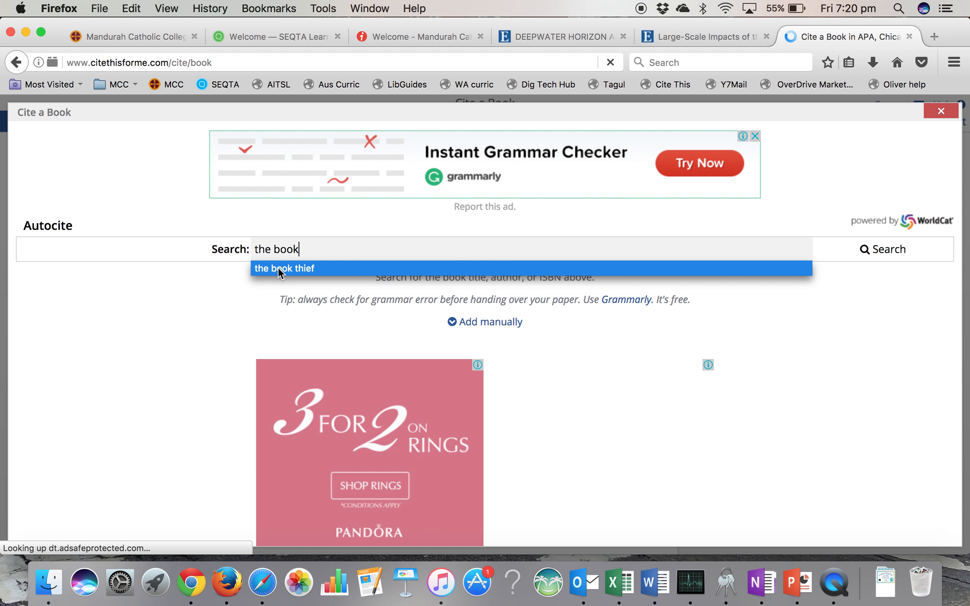
{"action": "left_click", "coordinate": [278, 267]}
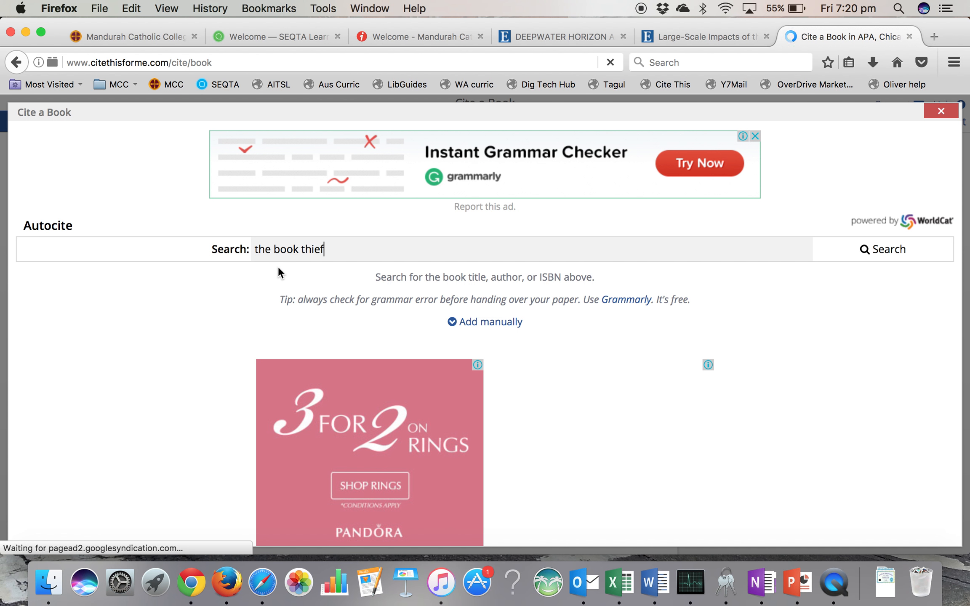
{"action": "left_click", "coordinate": [889, 255]}
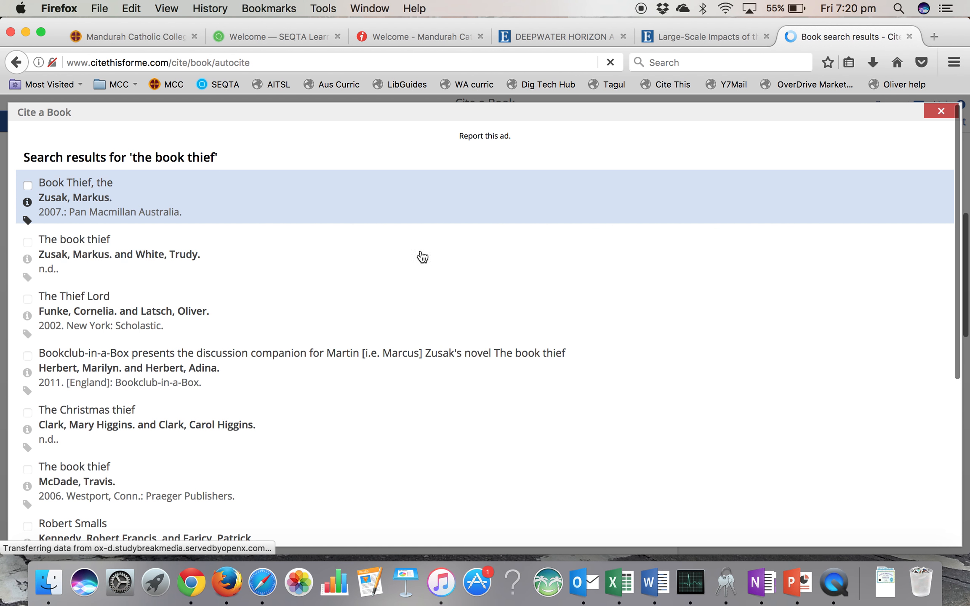
- Add the 2007 Pan Macmillan Australia edition of "Book Thief, the" from the search results to the bibliography
{"action": "scroll", "coordinate": [360, 324], "scroll_direction": "down", "scroll_amount": 6}
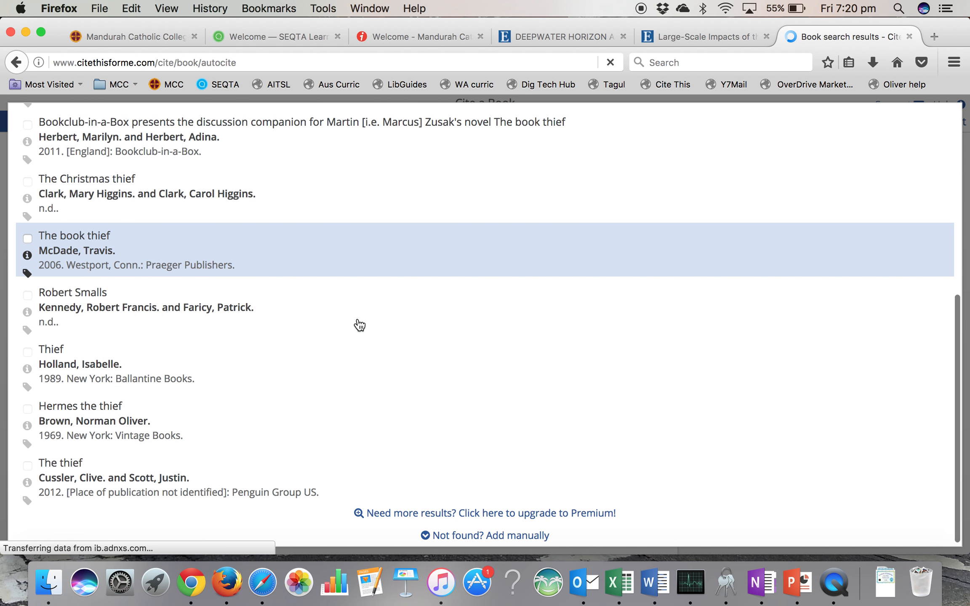
{"action": "scroll", "coordinate": [360, 324], "scroll_direction": "up", "scroll_amount": 3}
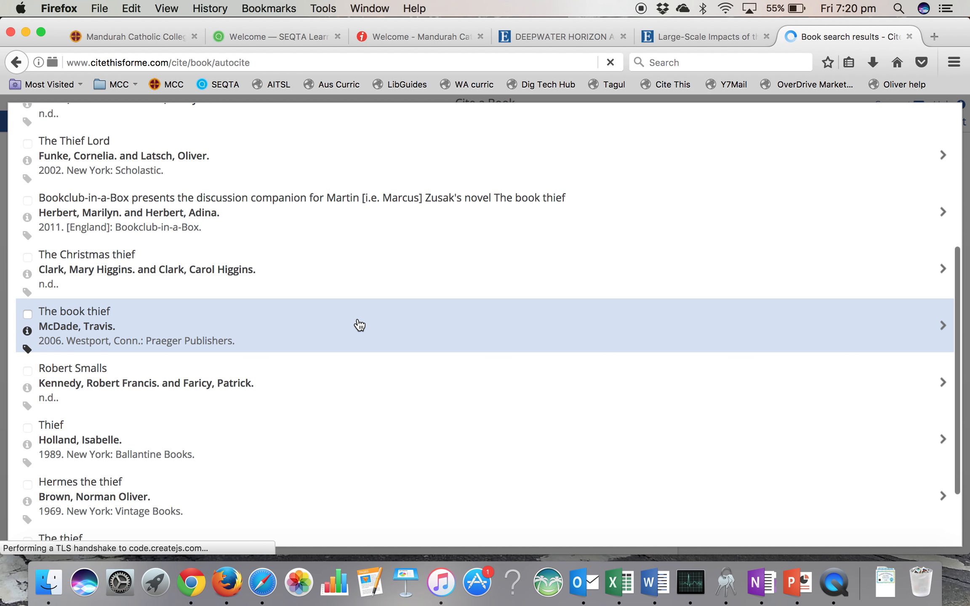
{"action": "scroll", "coordinate": [360, 325], "scroll_direction": "up", "scroll_amount": 2}
{"action": "scroll", "coordinate": [360, 324], "scroll_direction": "up", "scroll_amount": 4}
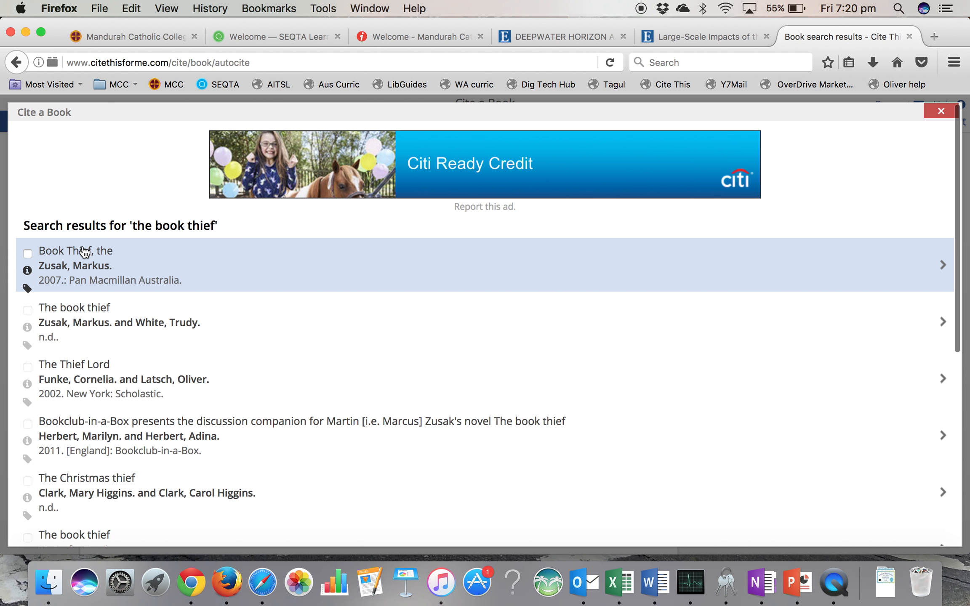
{"action": "left_click", "coordinate": [27, 253]}
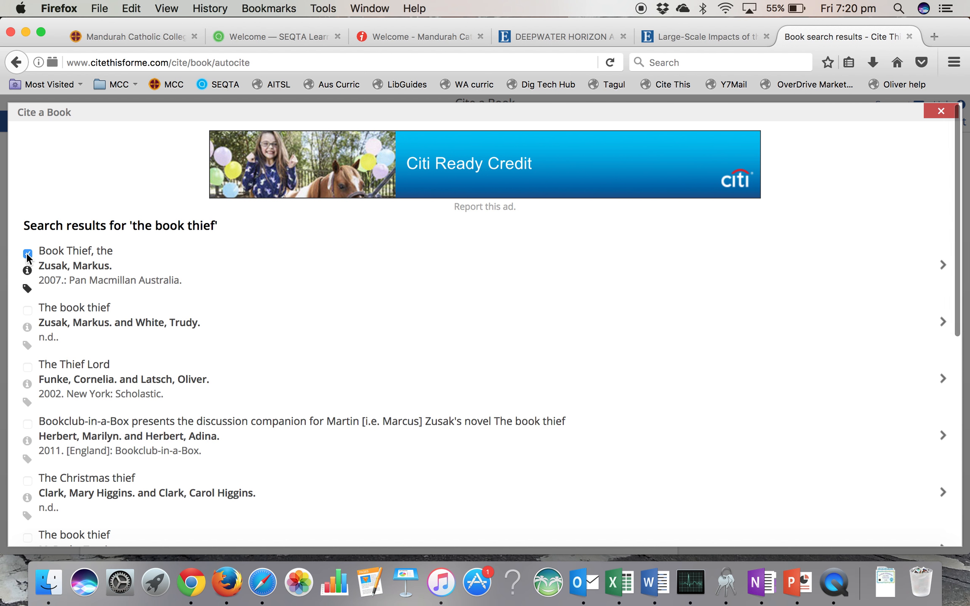
{"action": "scroll", "coordinate": [332, 304], "scroll_direction": "down", "scroll_amount": 10}
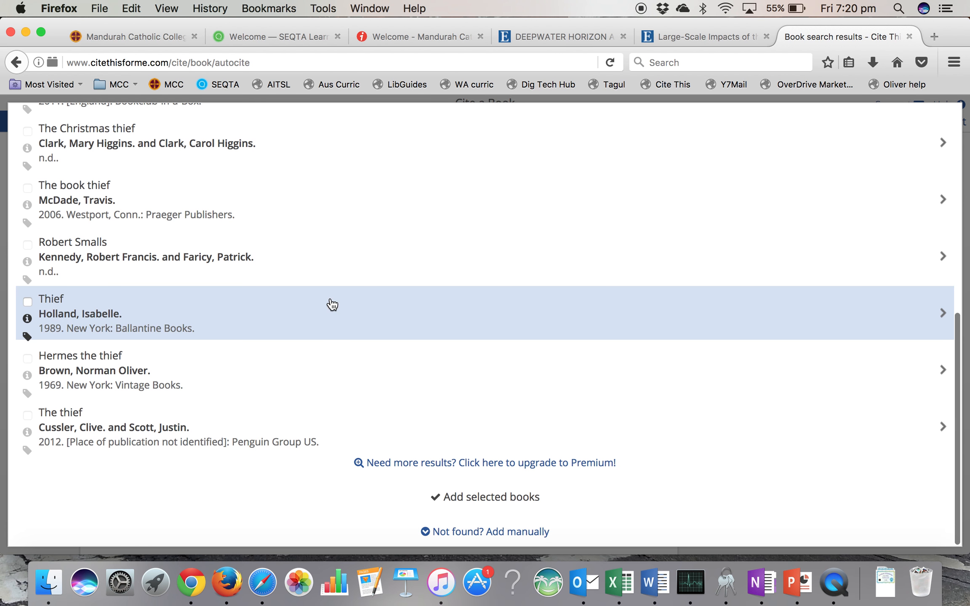
{"action": "left_click", "coordinate": [479, 501]}
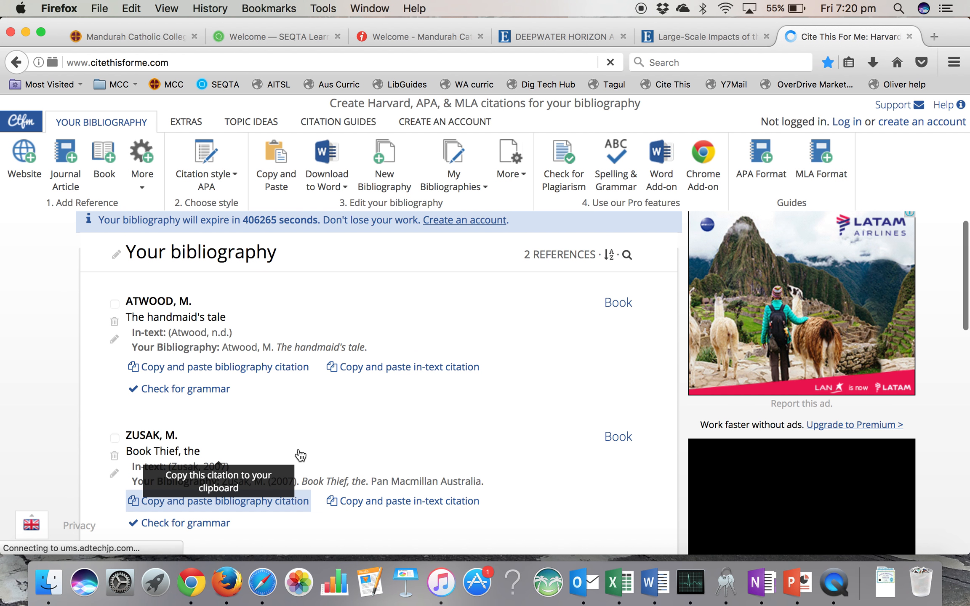
- Copy the in-text citation of the "Book Thief, the" reference to the clipboard
{"action": "left_click", "coordinate": [223, 408]}
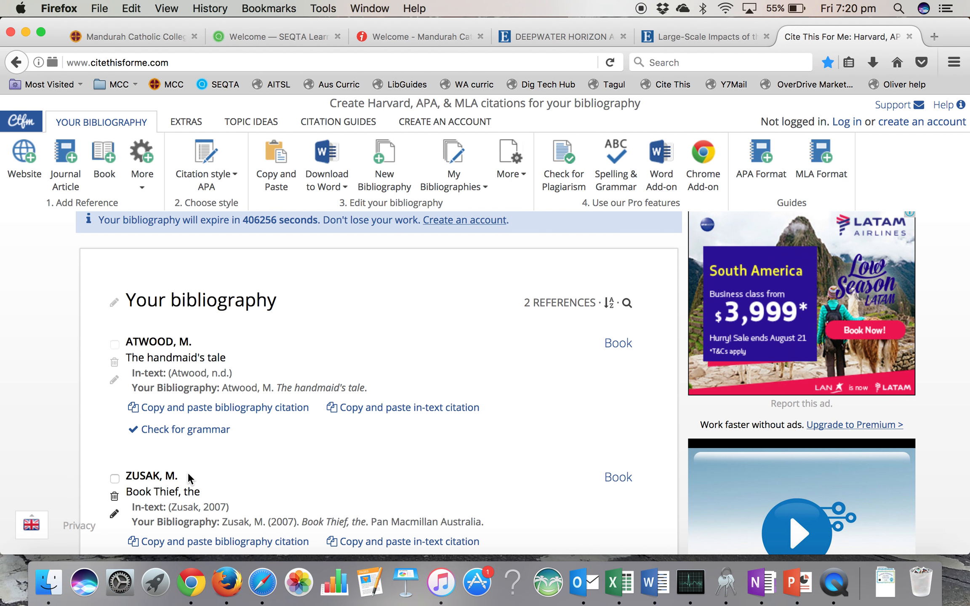
{"action": "scroll", "coordinate": [189, 474], "scroll_direction": "down", "scroll_amount": 5}
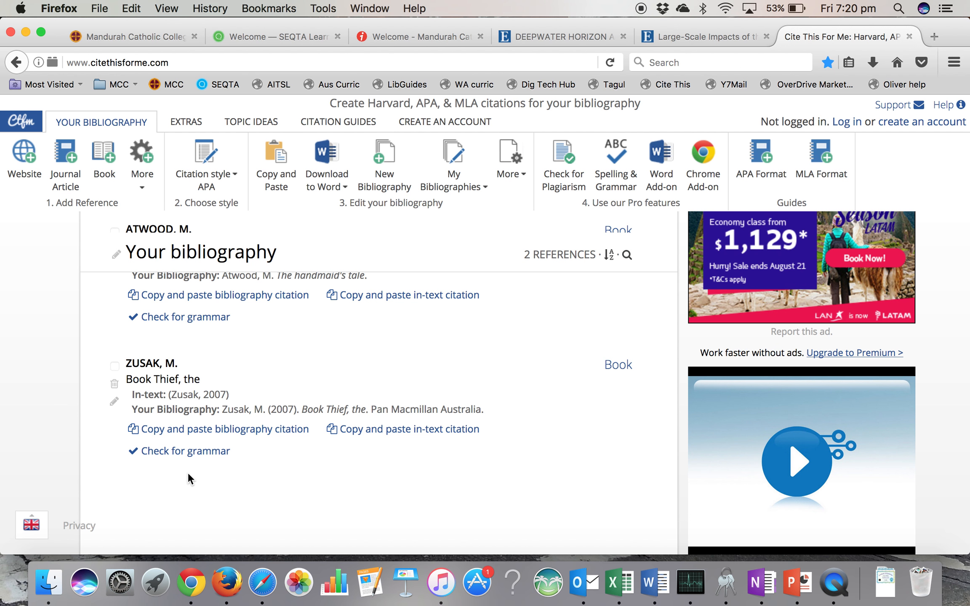
{"action": "left_click_drag", "start_coordinate": [167, 395], "coordinate": [222, 392]}
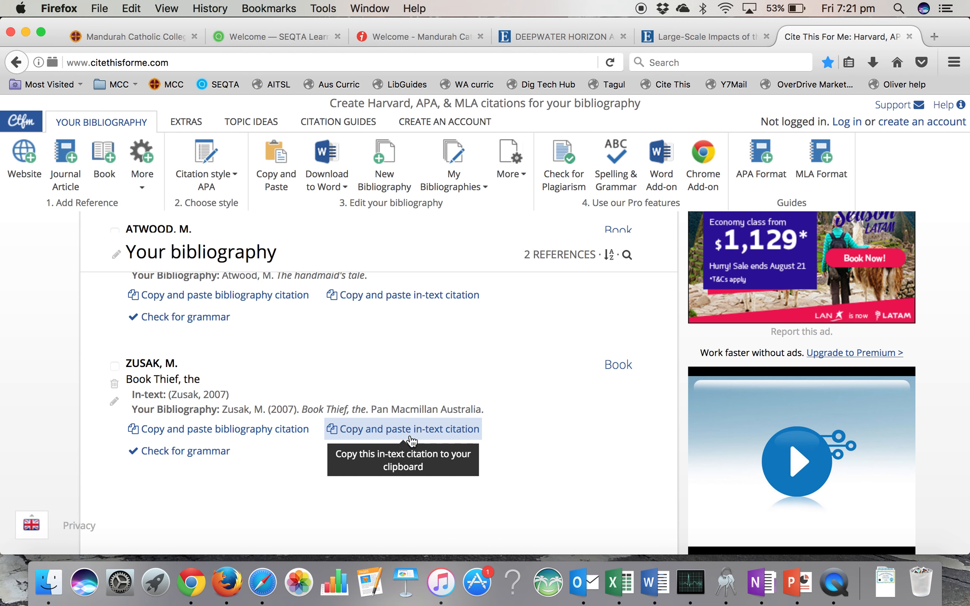
{"action": "left_click", "coordinate": [400, 433]}
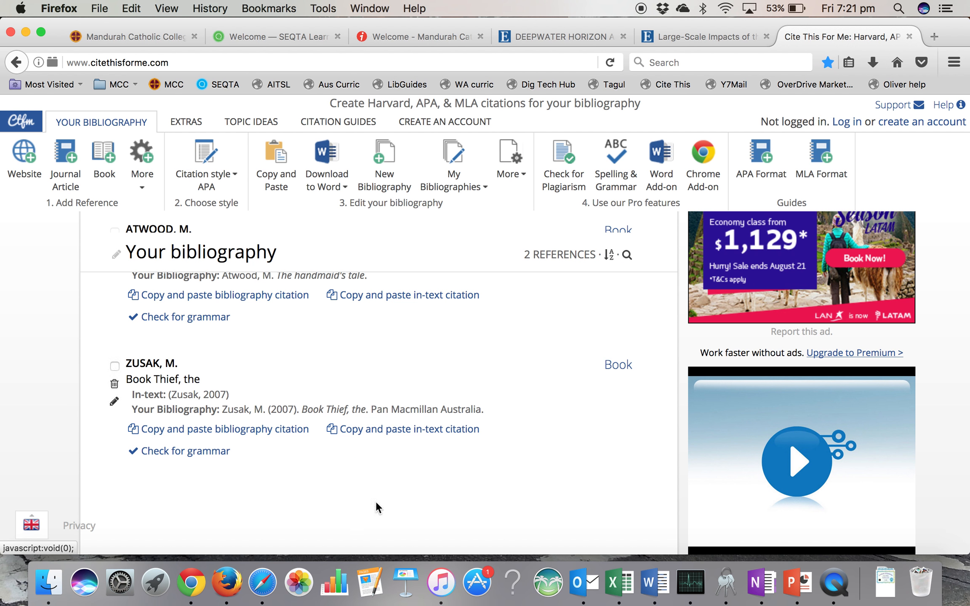
- Switch to Pages, create a new Blank document and paste the copied in-text citation into it
{"action": "left_click", "coordinate": [371, 585]}
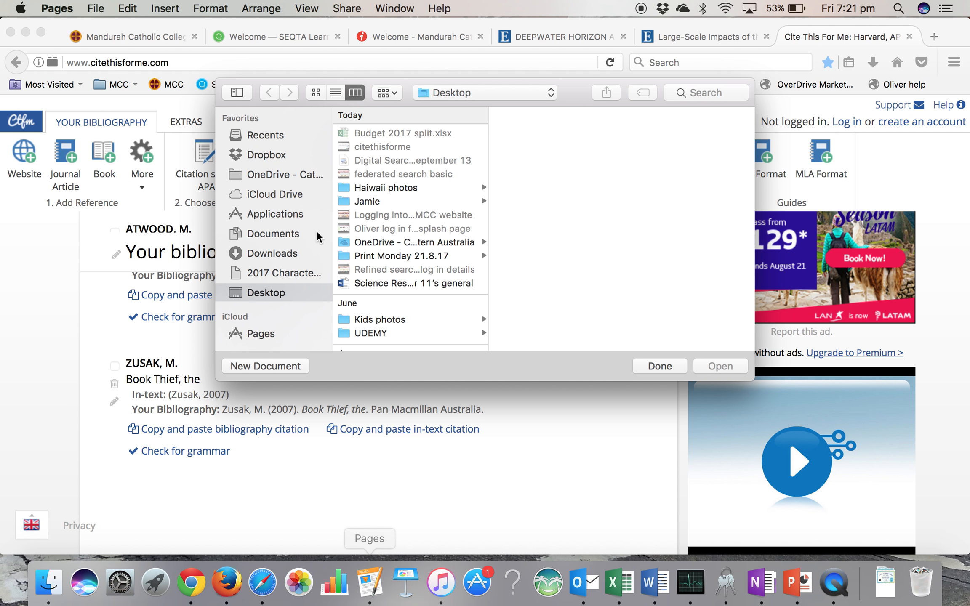
{"action": "left_click", "coordinate": [263, 367]}
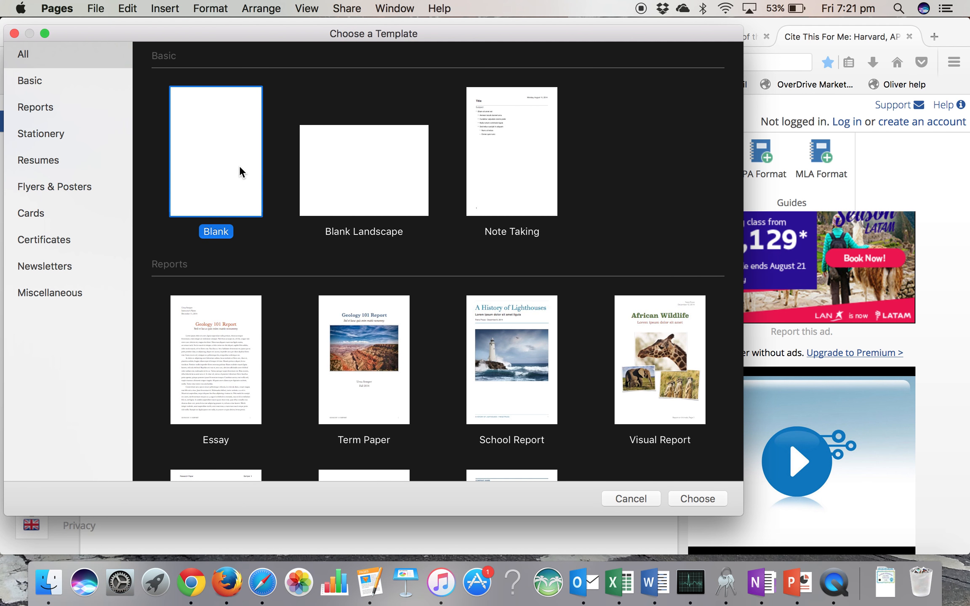
{"action": "double_click", "coordinate": [238, 165]}
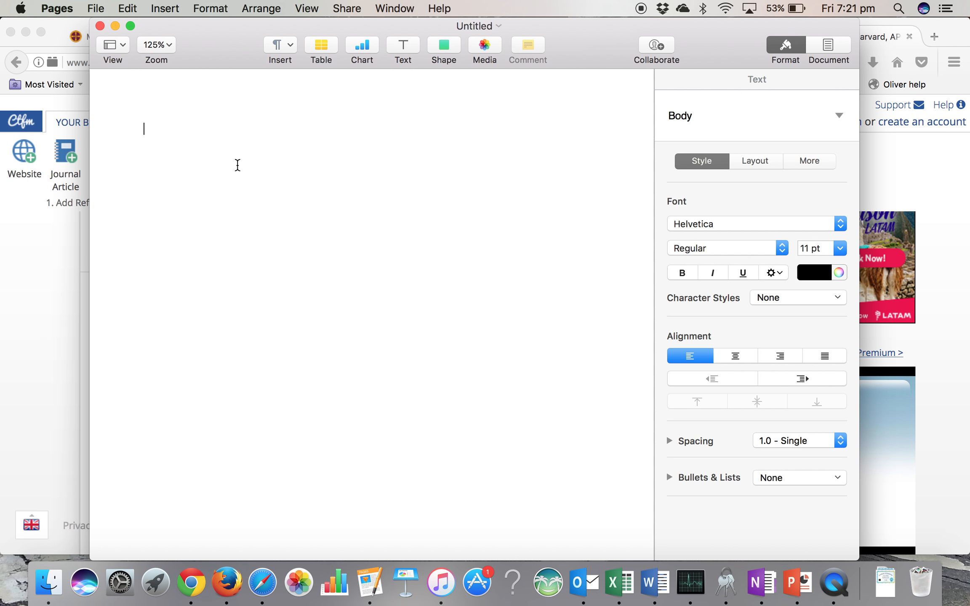
{"action": "type", "text": "(Zusak, 2007)"}
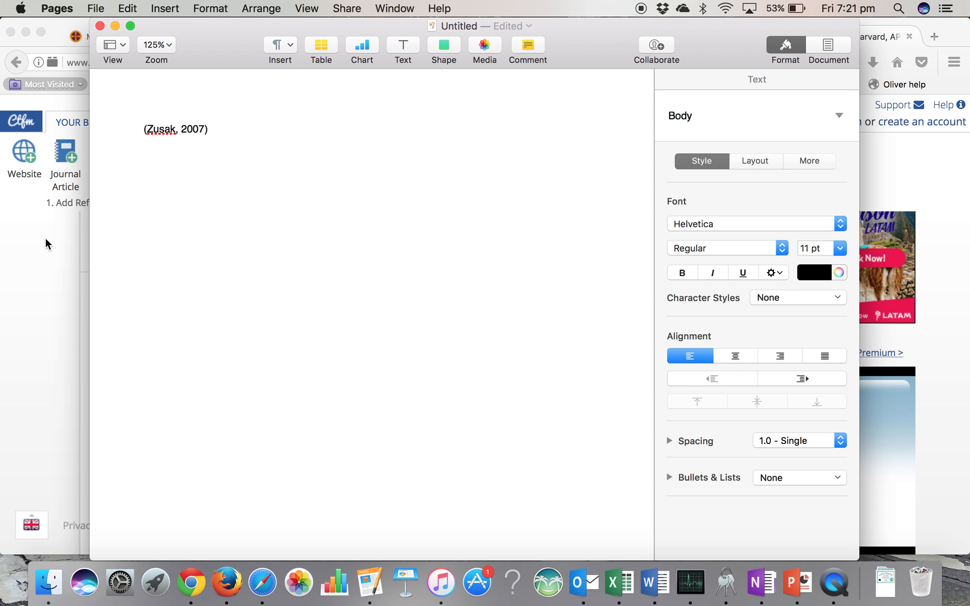
- Copy the bibliography citation of "Book Thief, the" from Cite This For Me and paste it on a new line in the Pages document
{"action": "left_click_drag", "start_coordinate": [211, 29], "coordinate": [453, 19]}
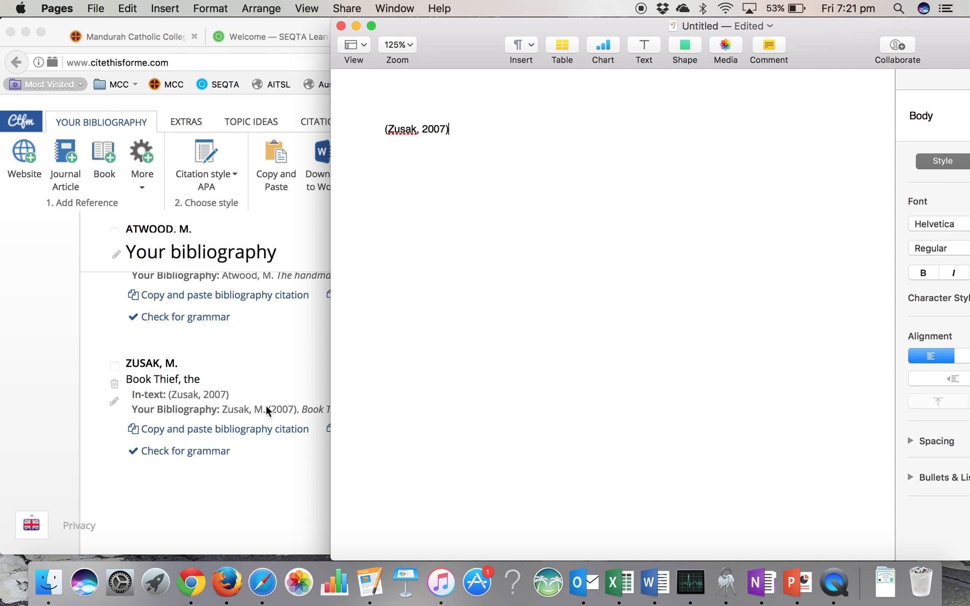
{"action": "left_click", "coordinate": [176, 437]}
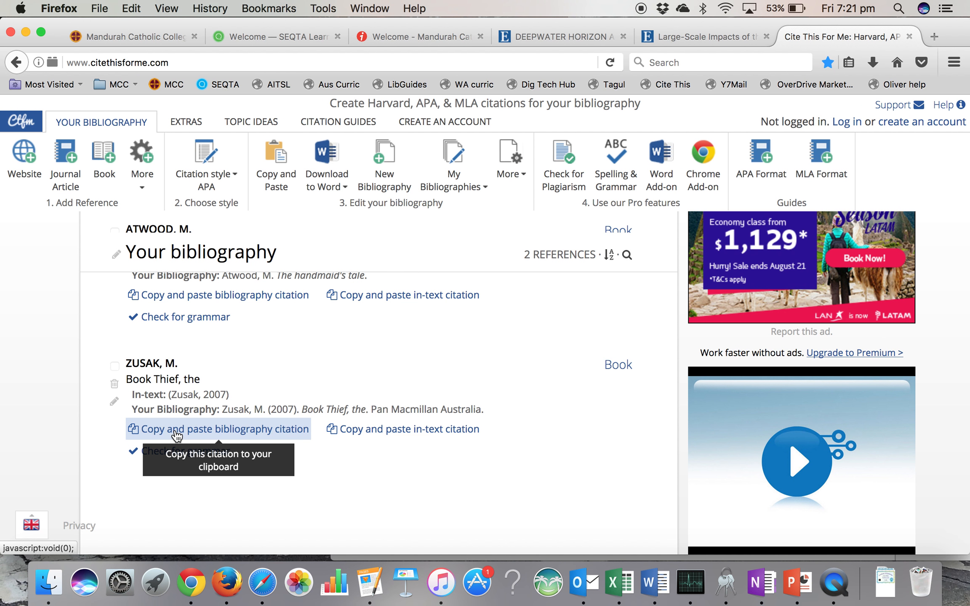
{"action": "left_click", "coordinate": [369, 582]}
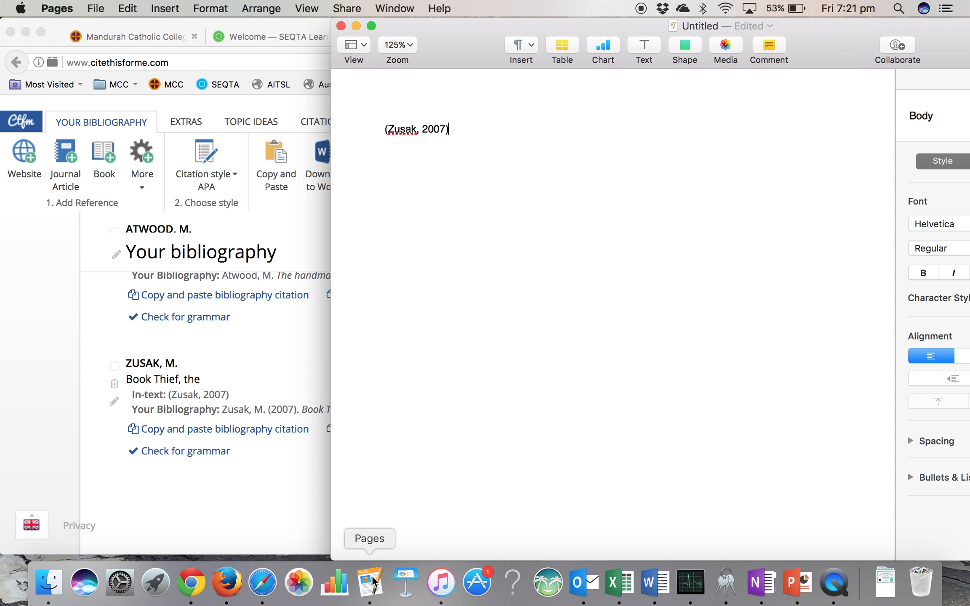
{"action": "key", "text": "Return"}
{"action": "type", "text": "Zusak, M. (2007). Book Thief, the. Pan Macmillan Australia."}
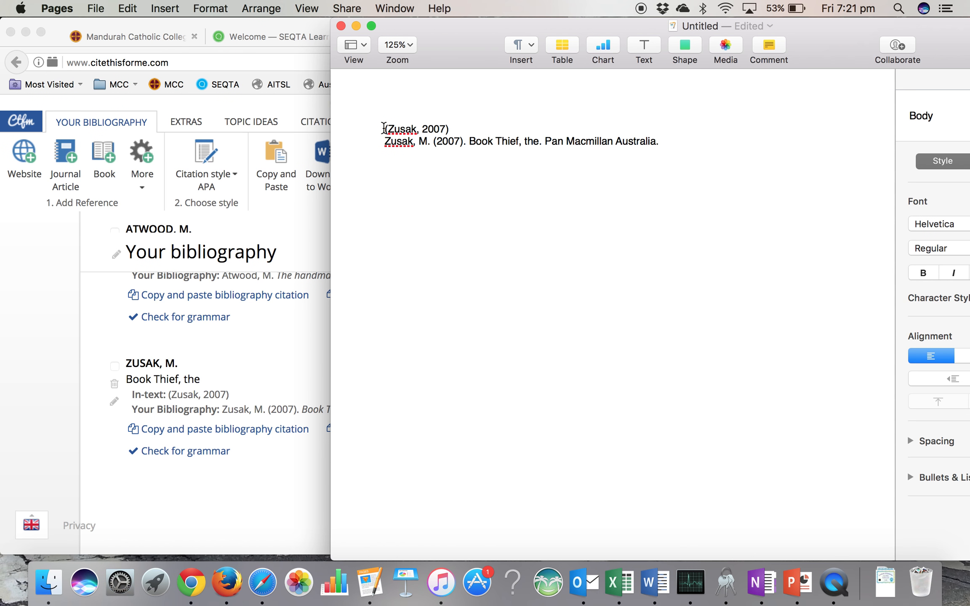
{"action": "left_click_drag", "start_coordinate": [385, 129], "coordinate": [449, 125]}
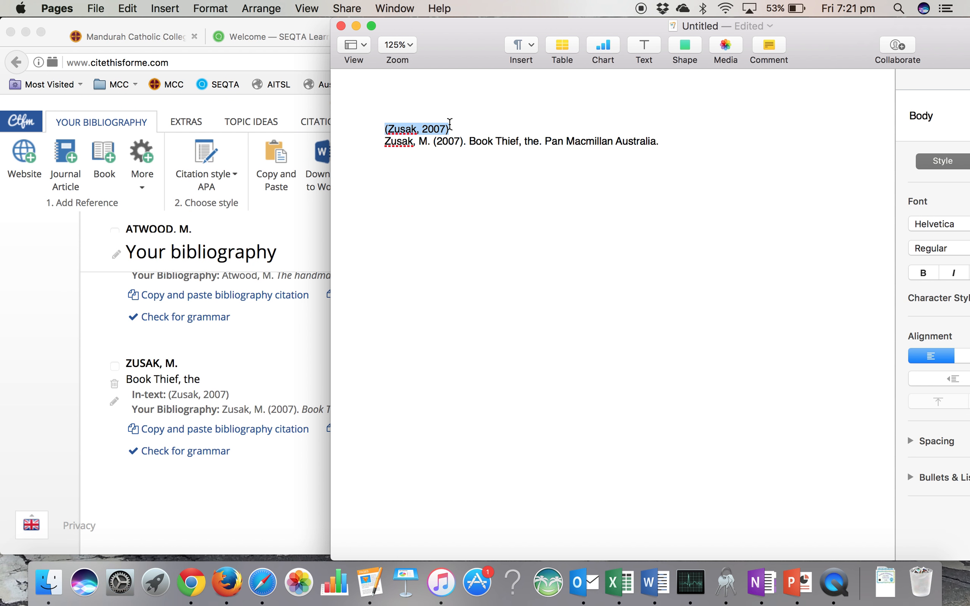
{"action": "left_click", "coordinate": [385, 141]}
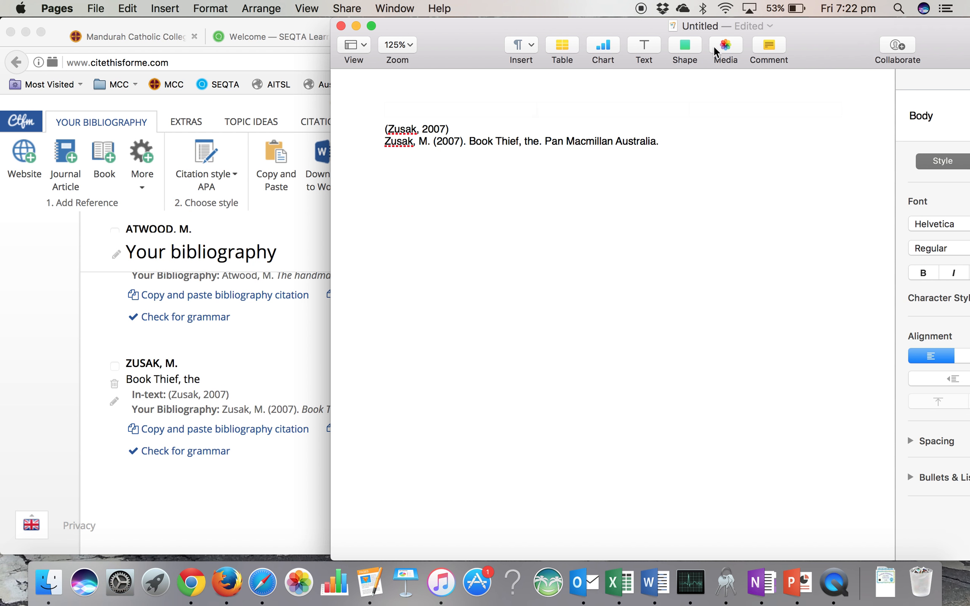
- Save the document to the Desktop as "Bibliography - deepwater horizon" and minimise its window
{"action": "left_click", "coordinate": [770, 26]}
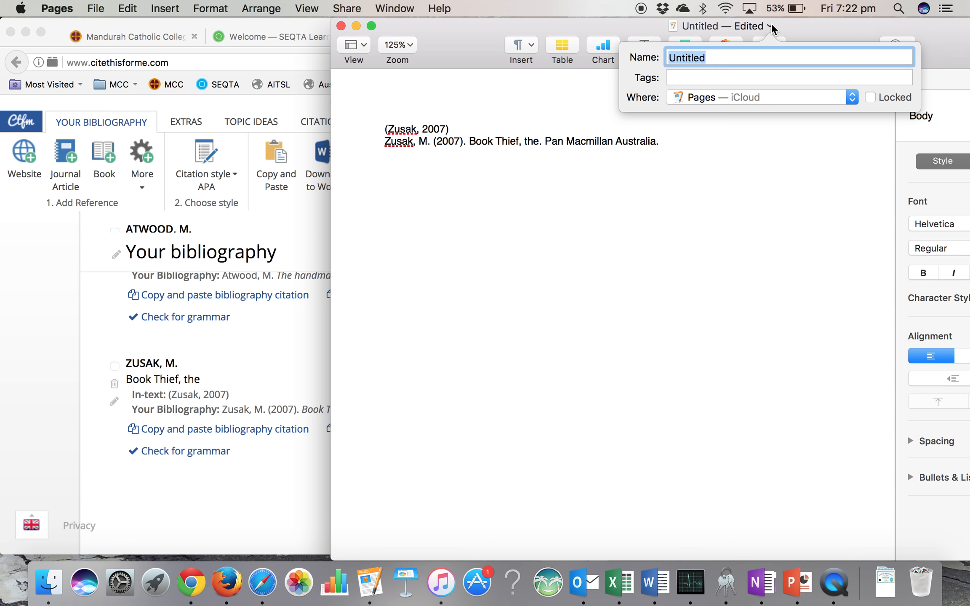
{"action": "type", "text": "Bibliography - deepwater hori"}
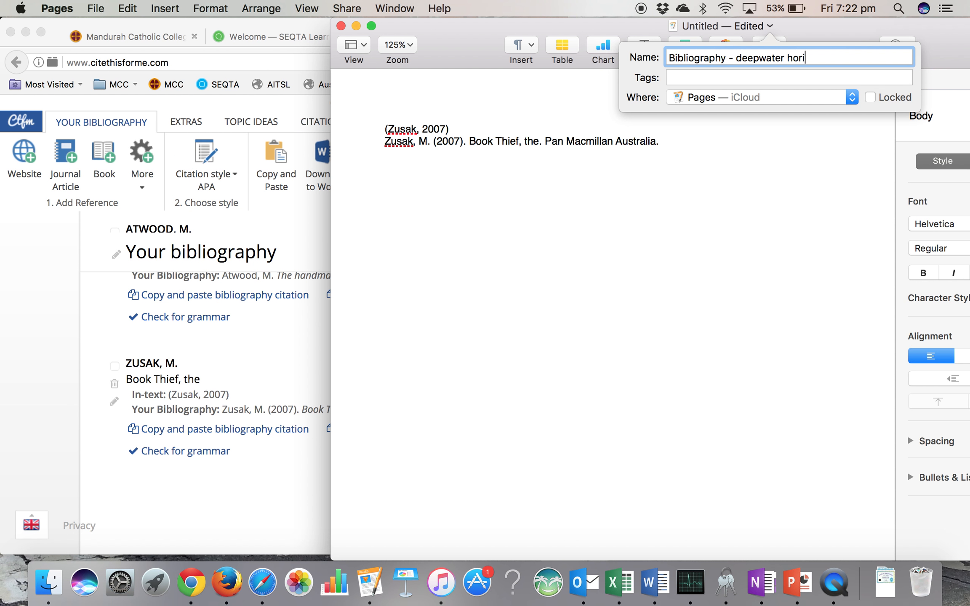
{"action": "left_click", "coordinate": [792, 99]}
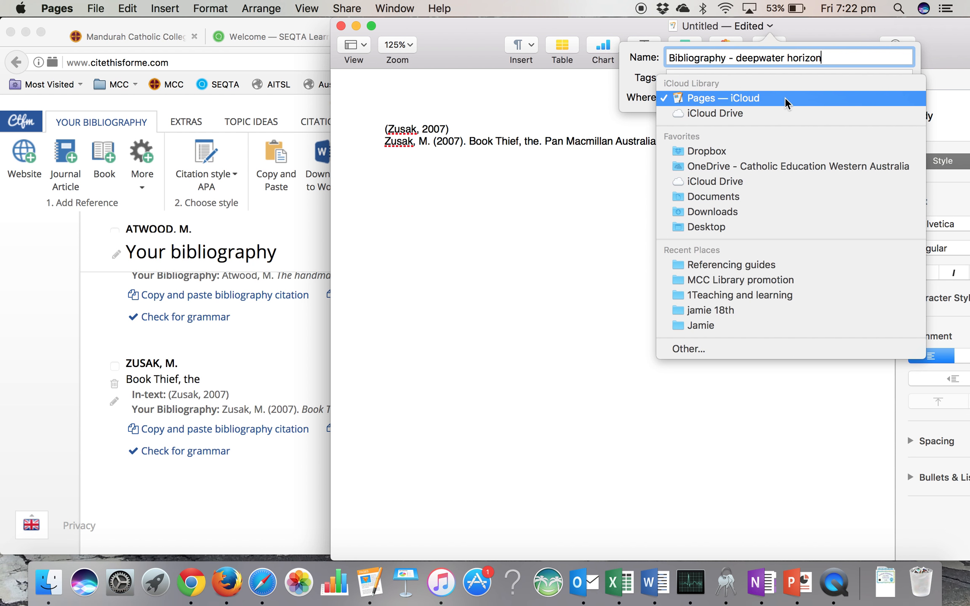
{"action": "left_click", "coordinate": [711, 227]}
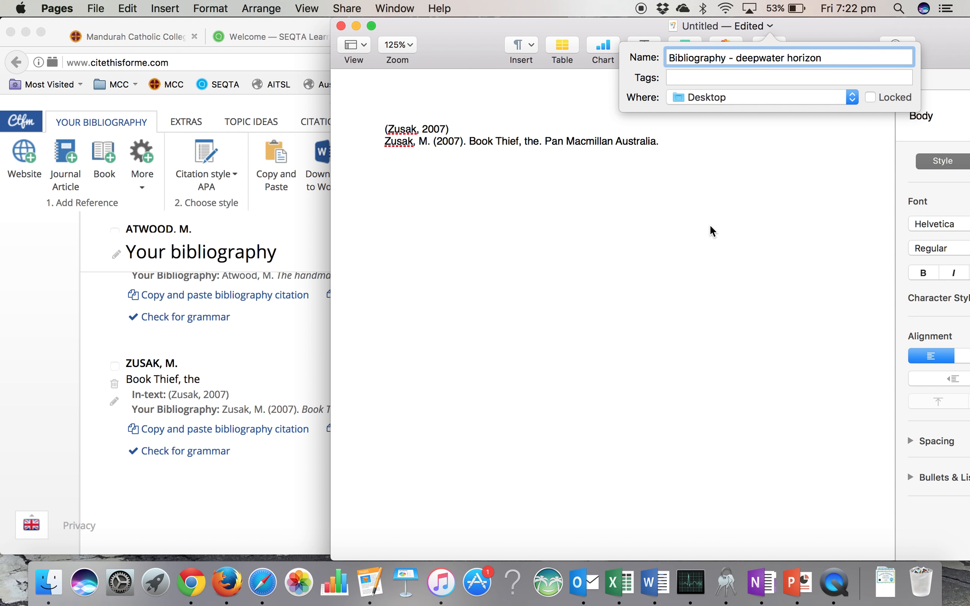
{"action": "left_click", "coordinate": [622, 289]}
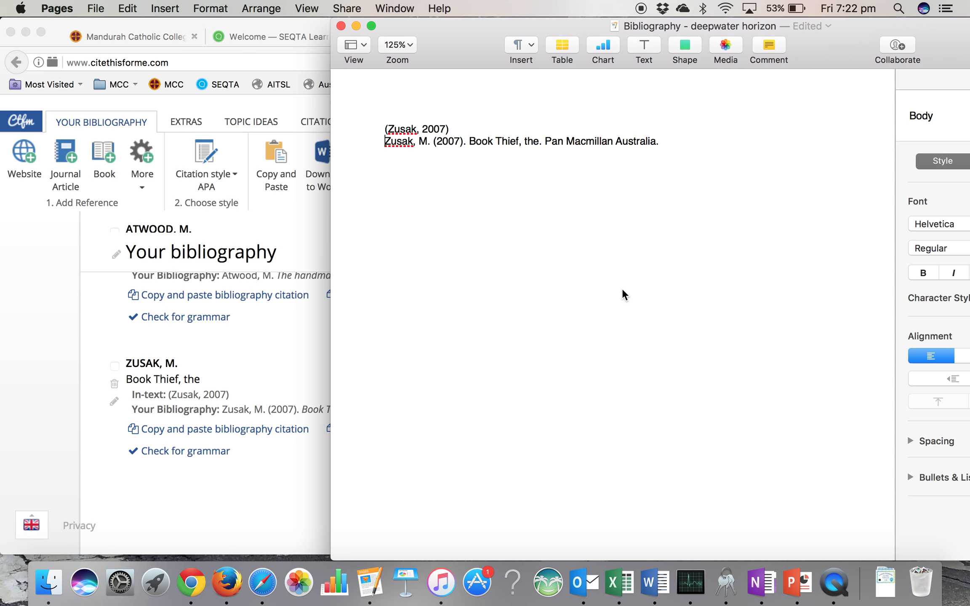
{"action": "left_click", "coordinate": [357, 26]}
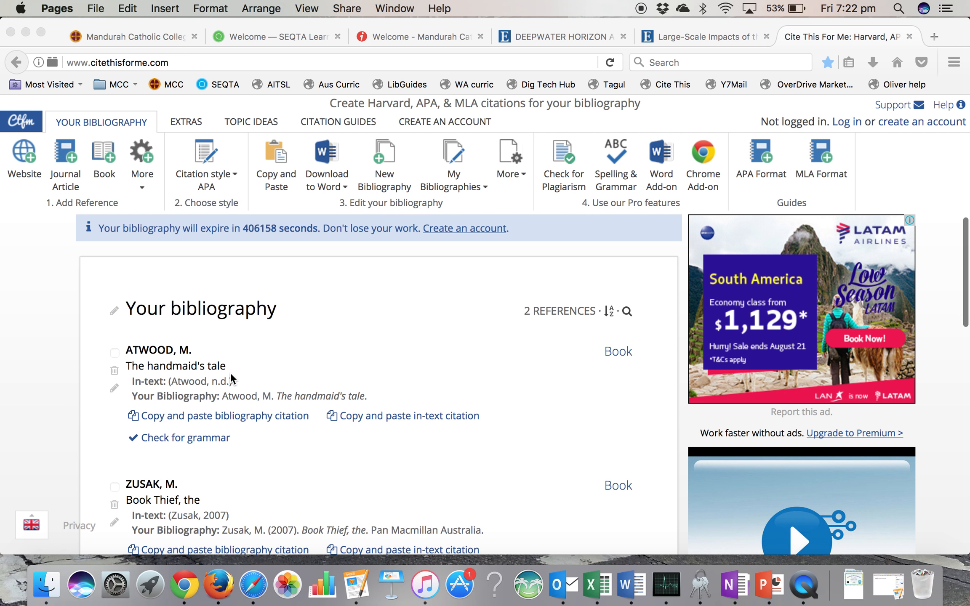
- Start a new website reference and copy the web address of the Mandurah Catholic College home page
{"action": "left_click", "coordinate": [24, 152]}
{"action": "left_click", "coordinate": [25, 159]}
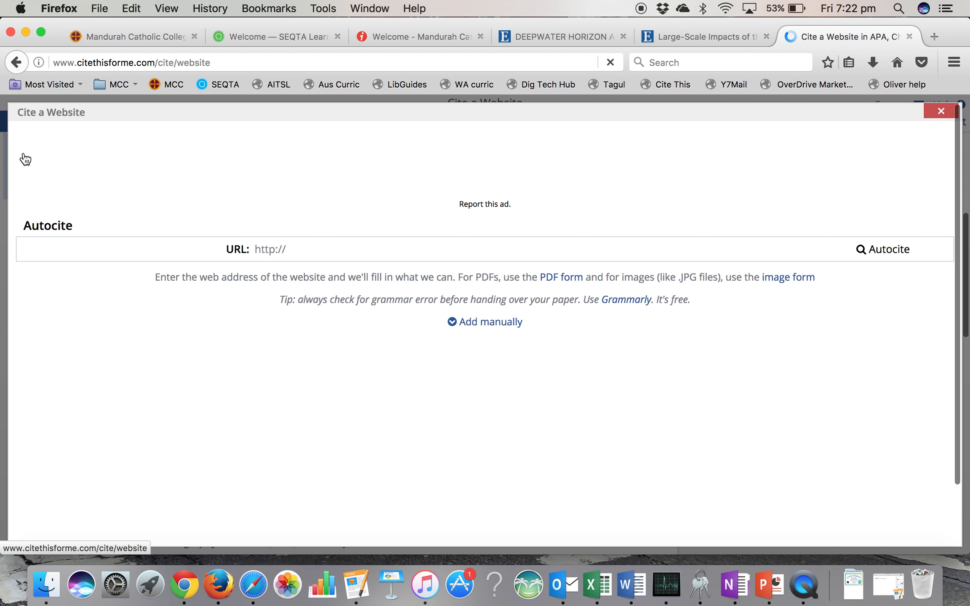
{"action": "left_click", "coordinate": [275, 247]}
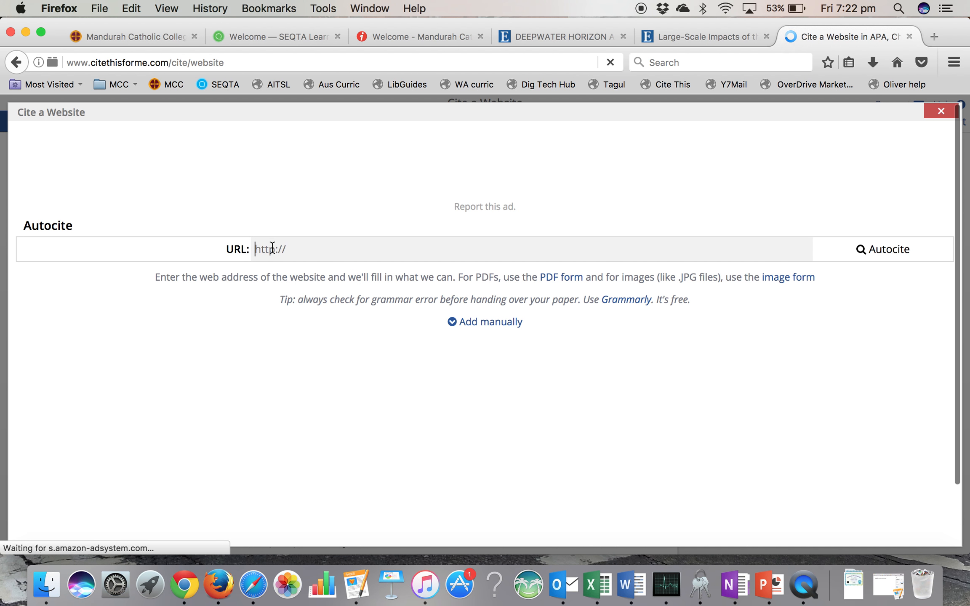
{"action": "left_click", "coordinate": [125, 32]}
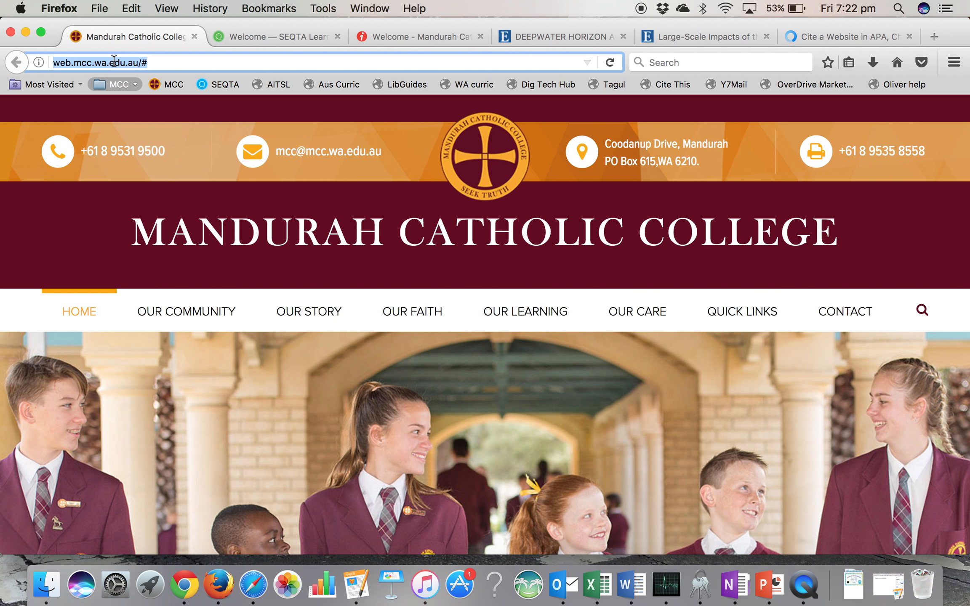
{"action": "double_click", "coordinate": [108, 64]}
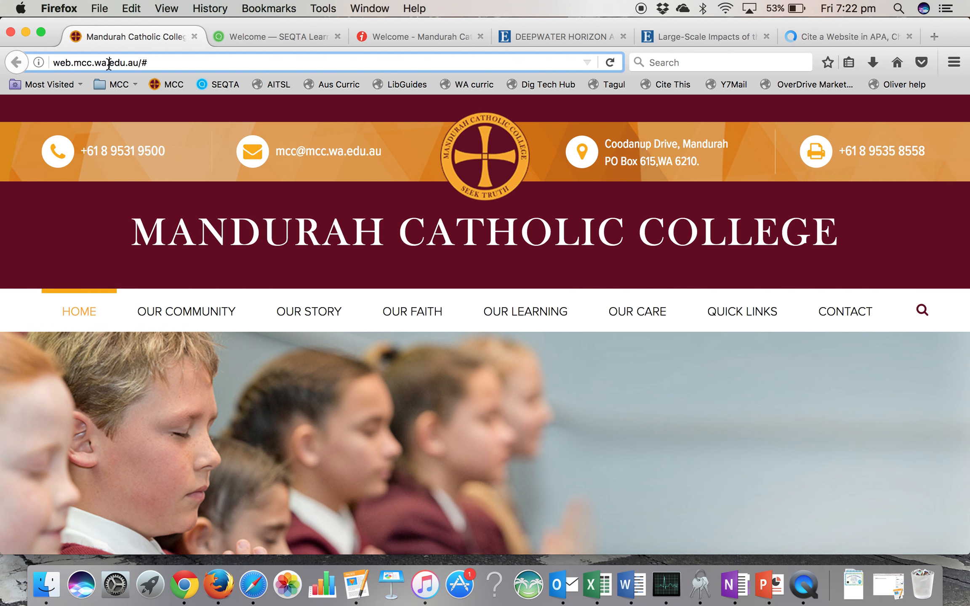
{"action": "triple_click", "coordinate": [109, 64]}
{"action": "key", "text": "super+c"}
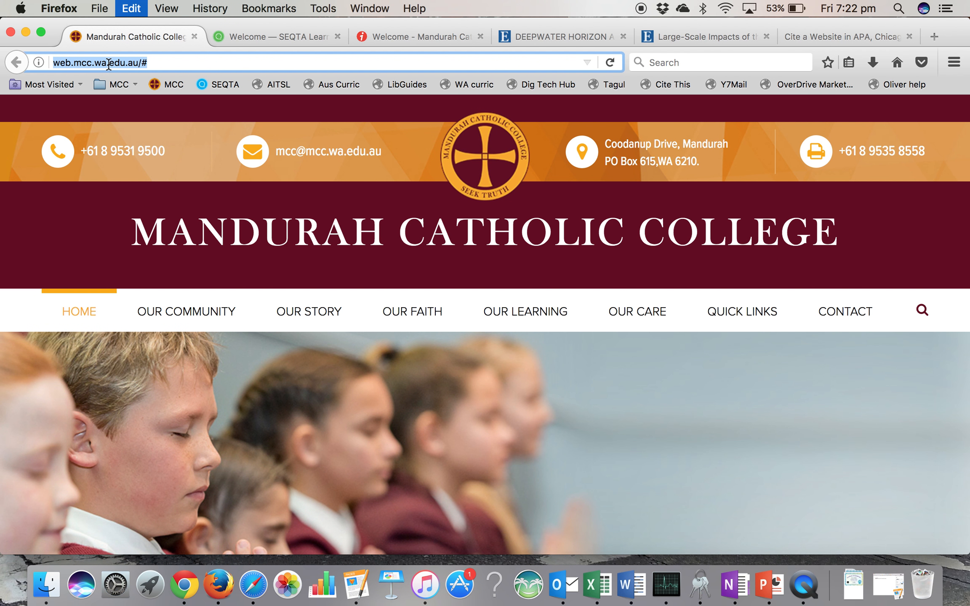
{"action": "left_click", "coordinate": [813, 34]}
{"action": "key", "text": "super+v"}
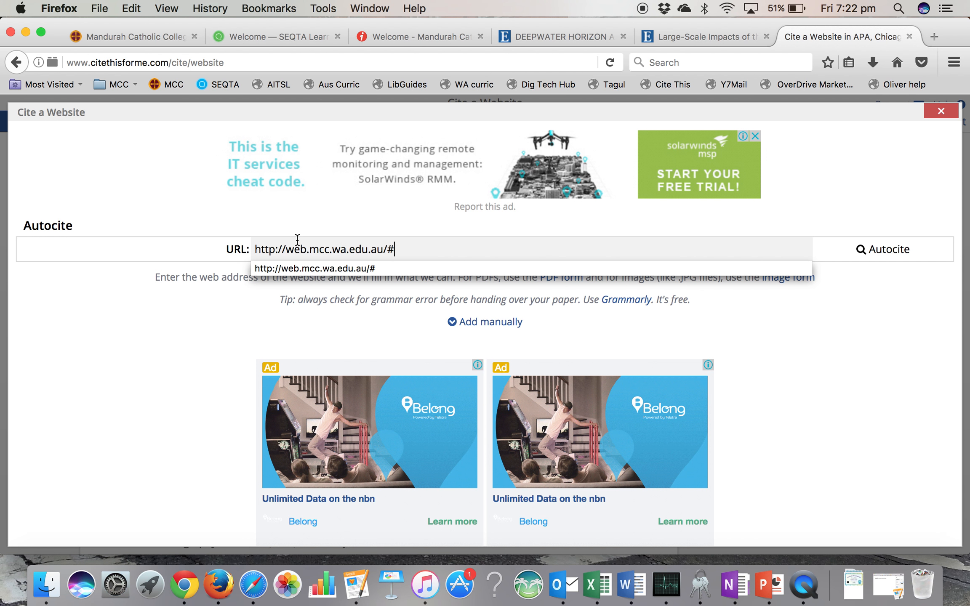
{"action": "left_click", "coordinate": [900, 261]}
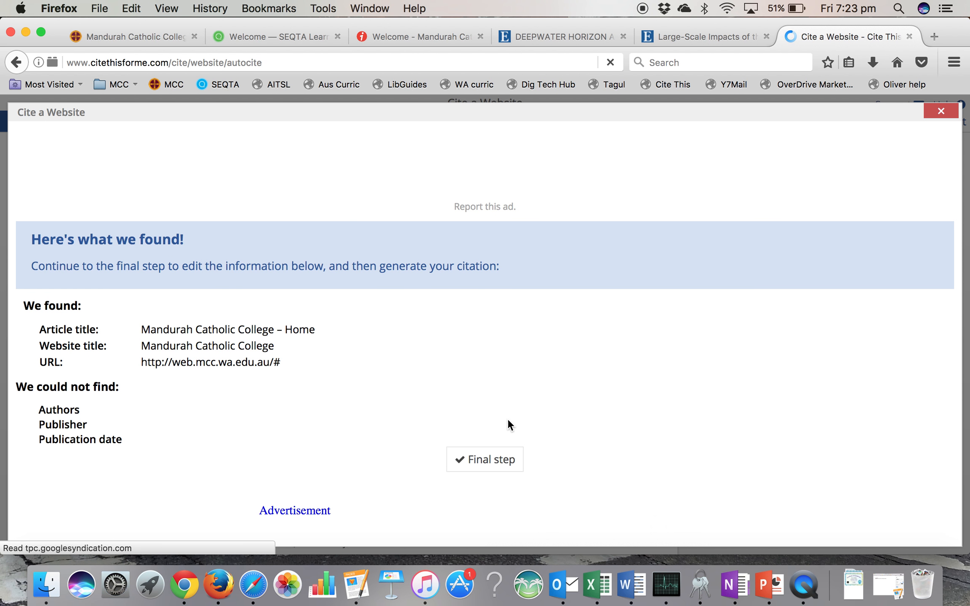
{"action": "left_click", "coordinate": [483, 459]}
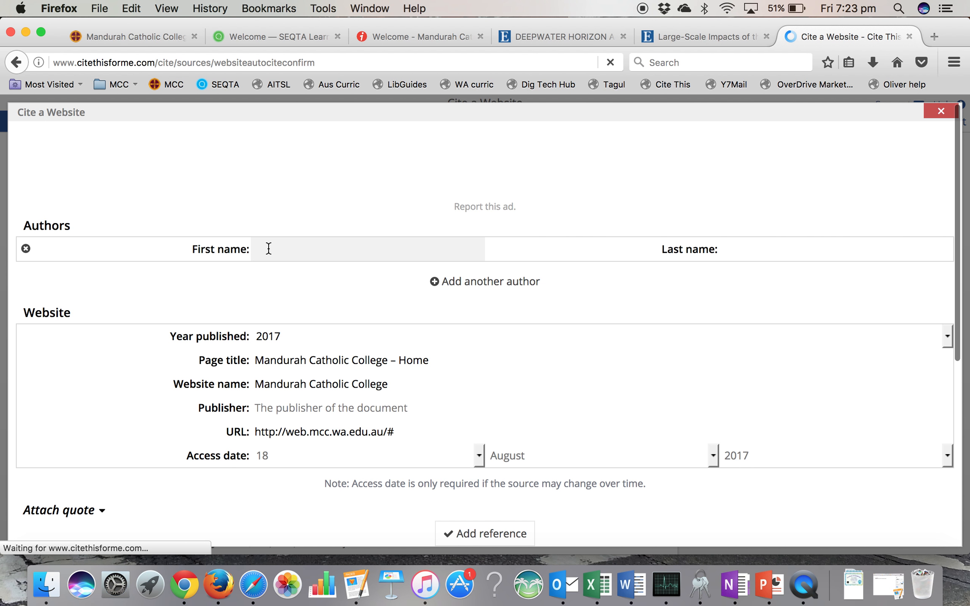
- Enter the author's first and last name, set the publisher to MCC and add the website reference to the bibliography
{"action": "left_click", "coordinate": [268, 249]}
{"action": "type", "text": "Sarah"}
{"action": "key", "text": "Tab"}
{"action": "type", "text": "Love"}
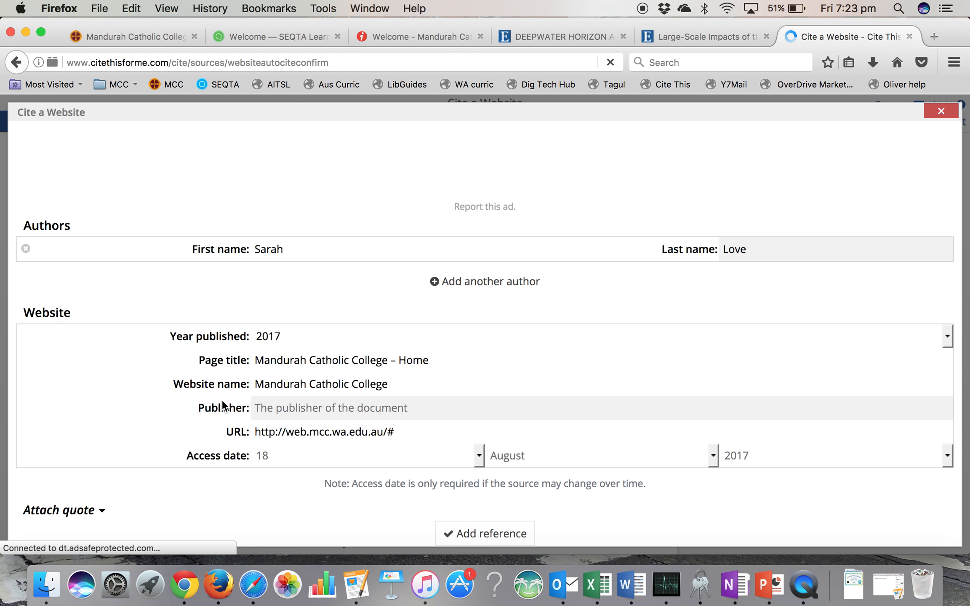
{"action": "left_click", "coordinate": [267, 407]}
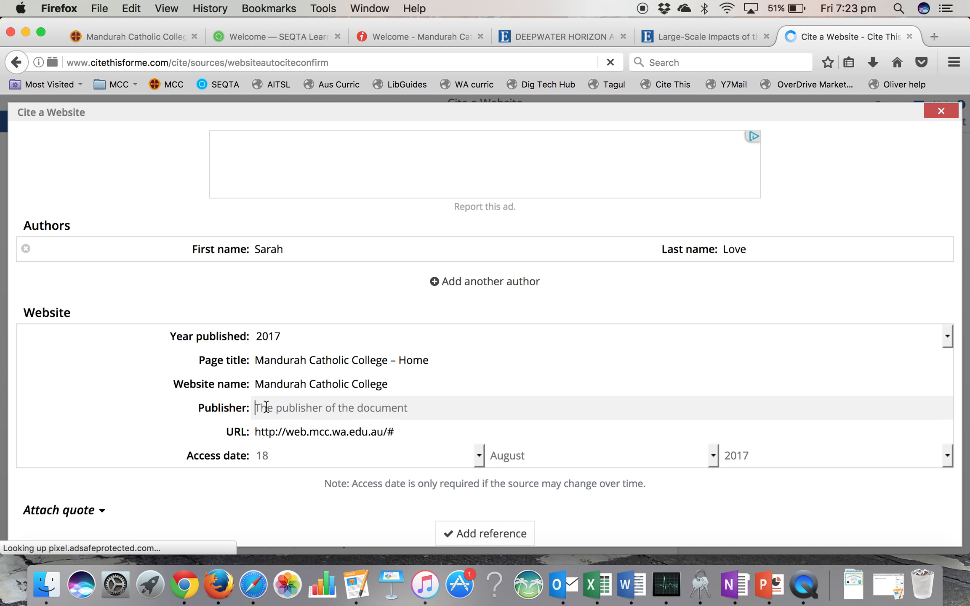
{"action": "type", "text": "MCC"}
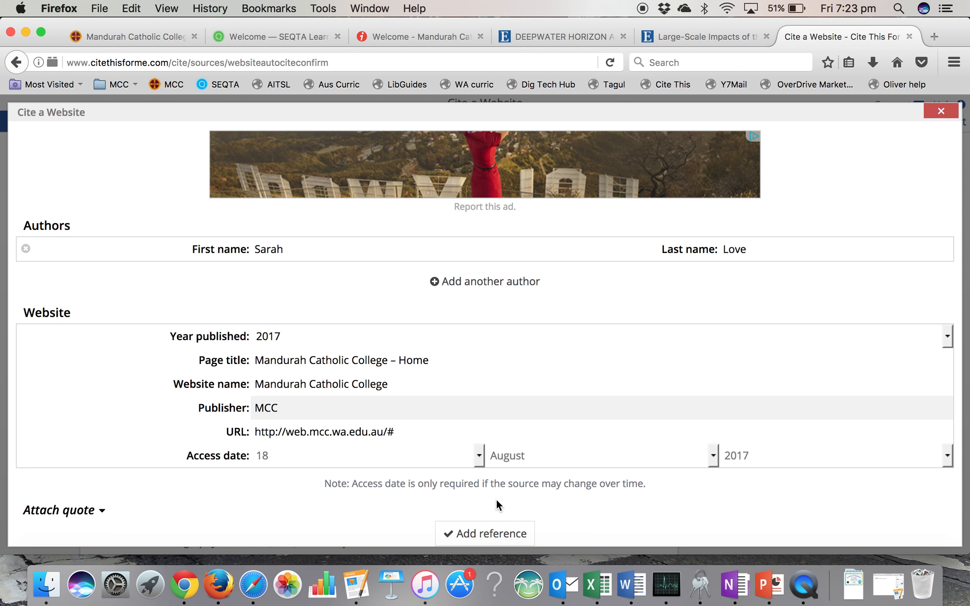
{"action": "left_click", "coordinate": [480, 533]}
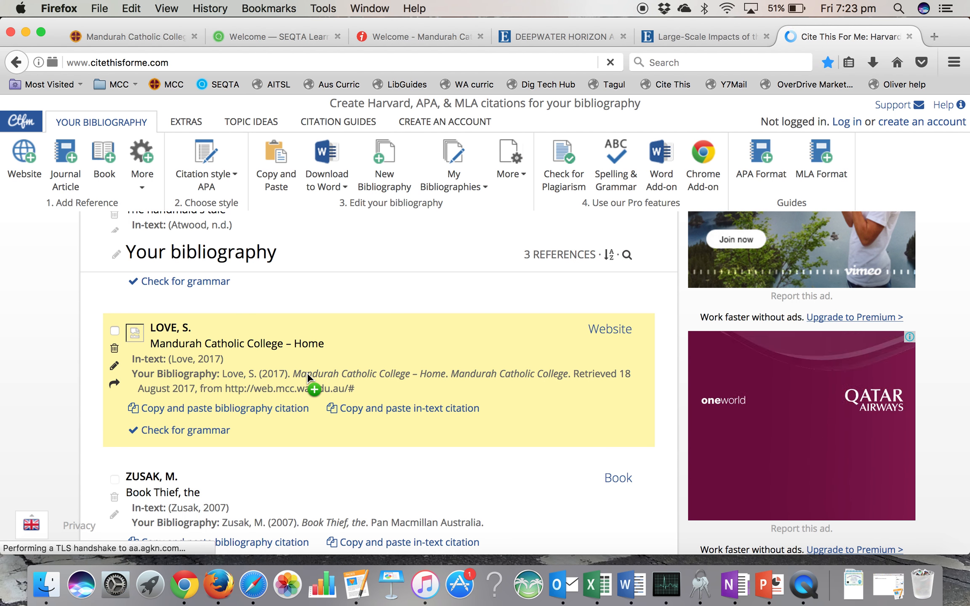
{"action": "left_click", "coordinate": [27, 158]}
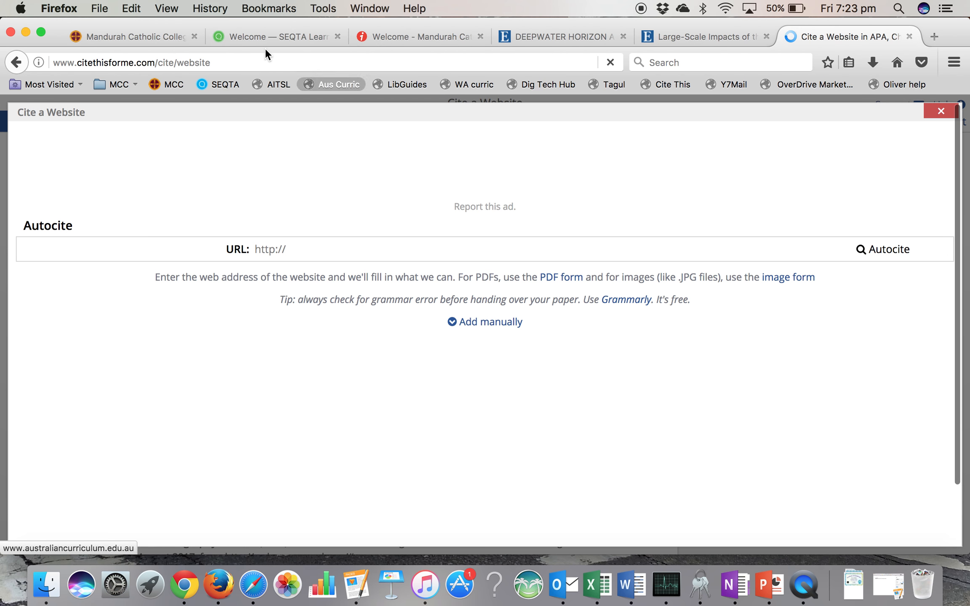
{"action": "left_click", "coordinate": [288, 249]}
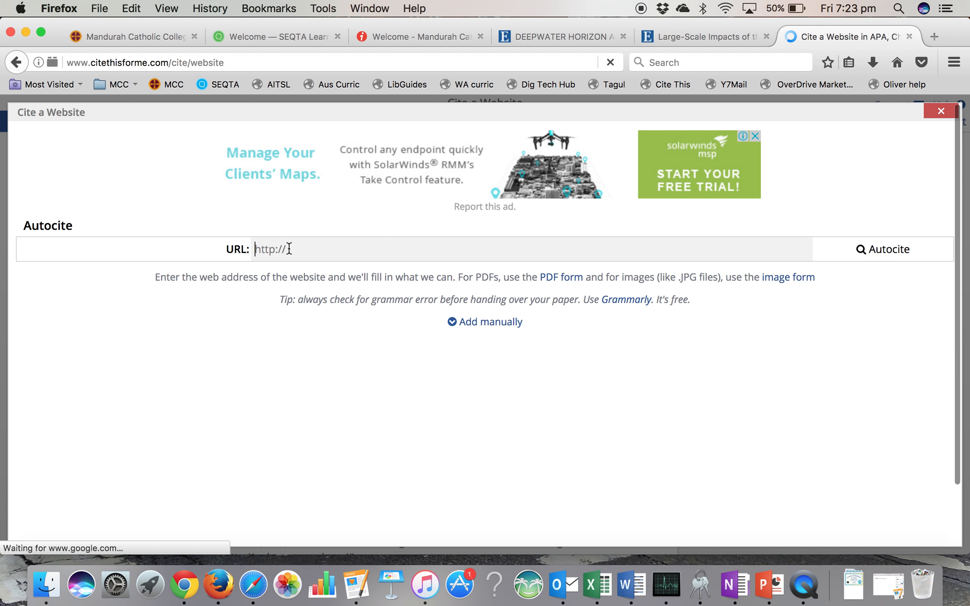
{"action": "key", "text": "super+v"}
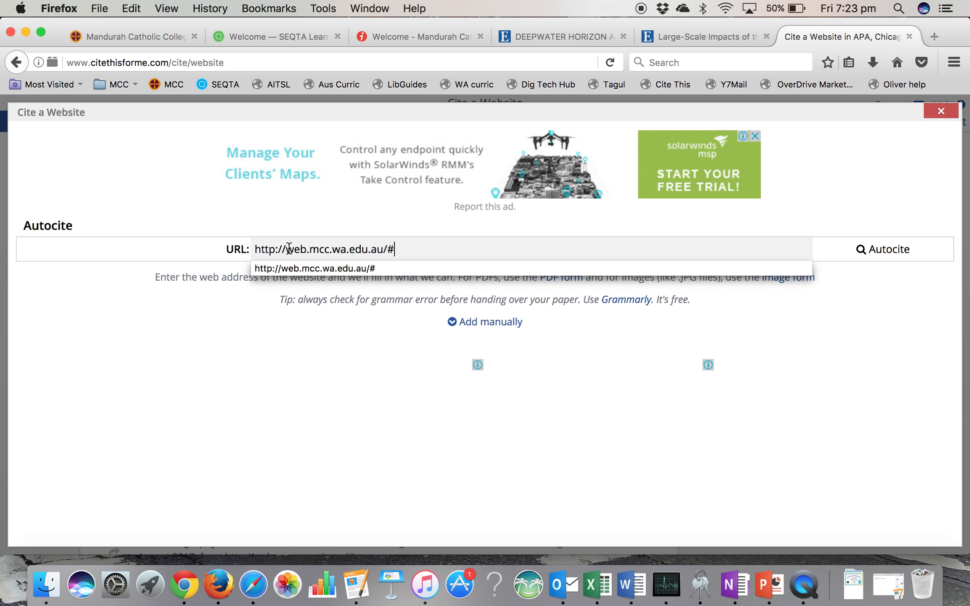
{"action": "left_click", "coordinate": [886, 251]}
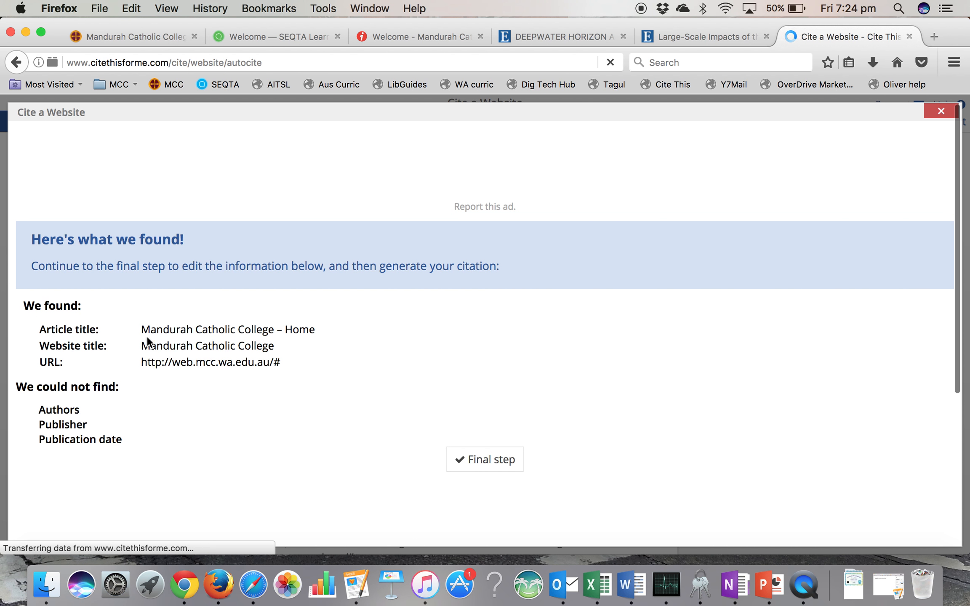
{"action": "left_click", "coordinate": [484, 460]}
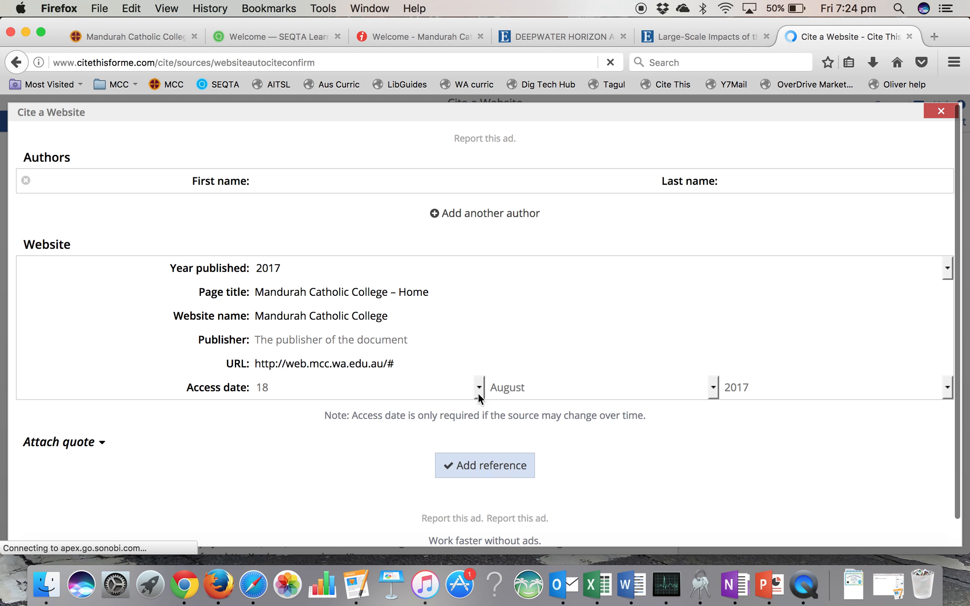
- Add the second Mandurah Catholic College – Home reference without an author or publisher, resend the form data and close the citation form
{"action": "left_click", "coordinate": [480, 528]}
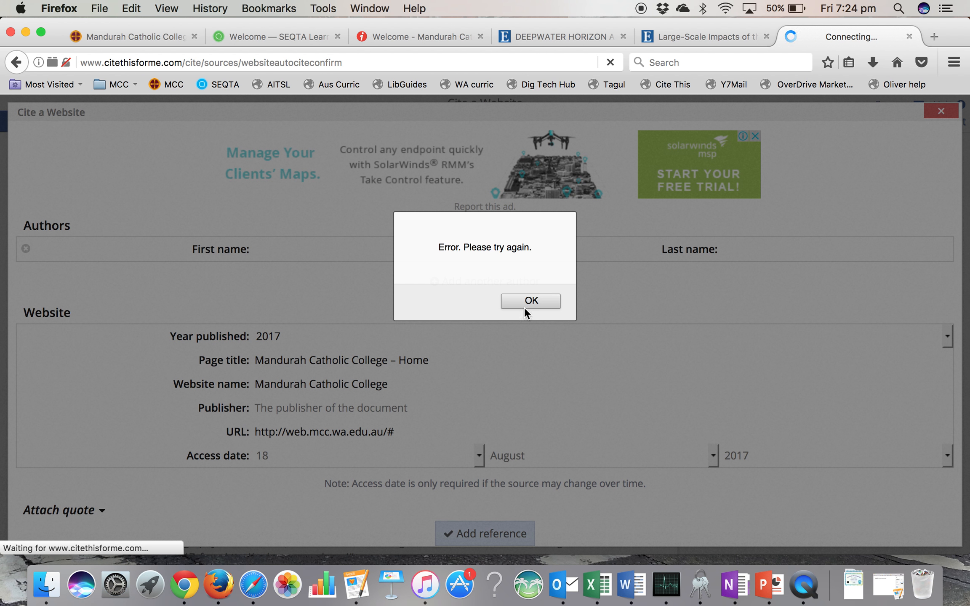
{"action": "left_click", "coordinate": [526, 302]}
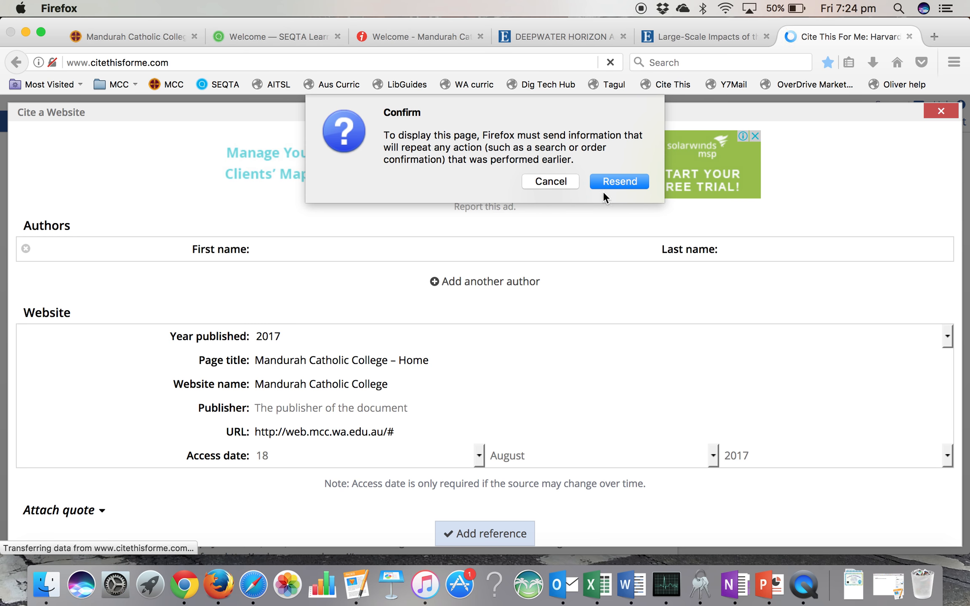
{"action": "left_click", "coordinate": [615, 180]}
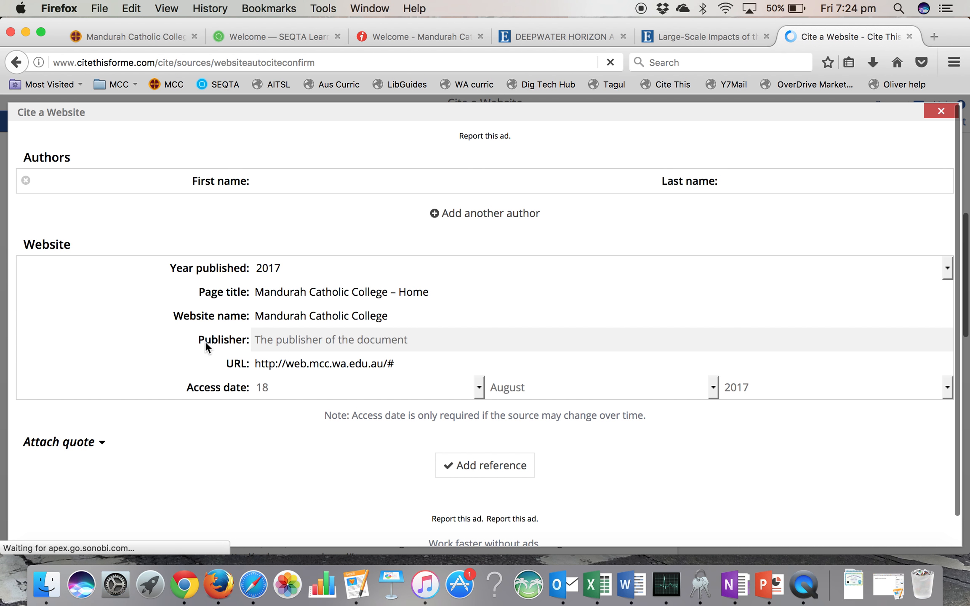
{"action": "left_click", "coordinate": [940, 112]}
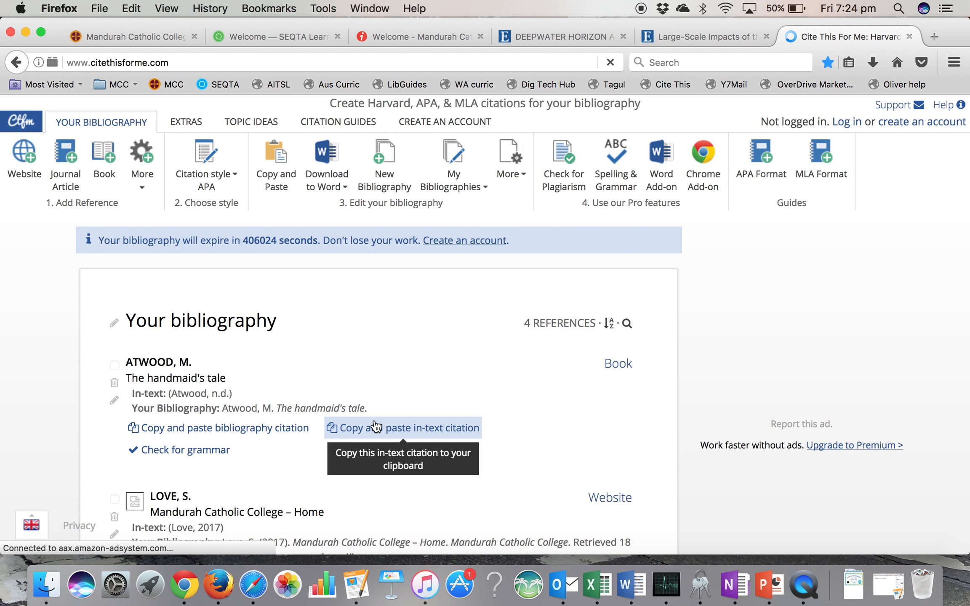
{"action": "scroll", "coordinate": [294, 476], "scroll_direction": "down", "scroll_amount": 5}
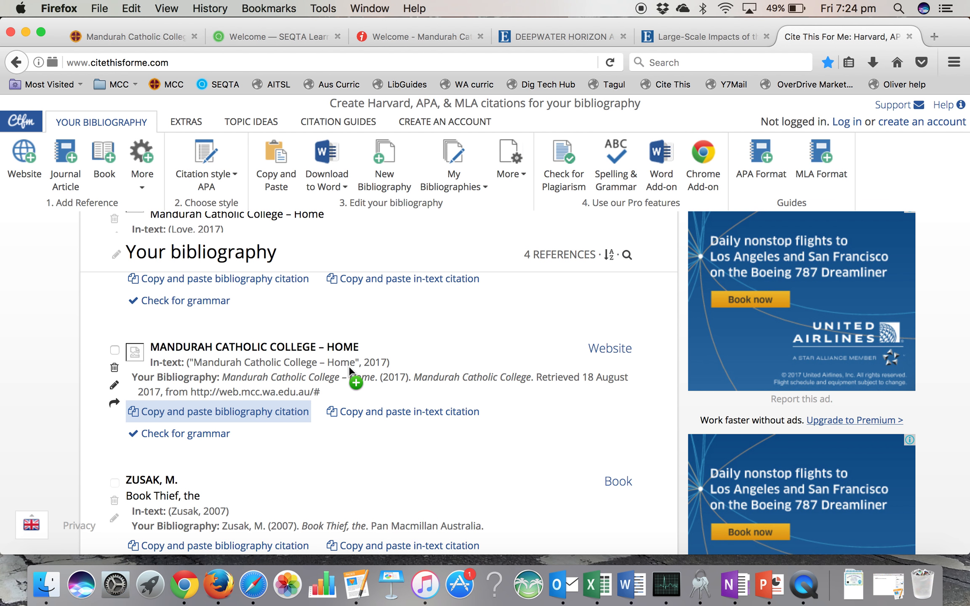
{"action": "scroll", "coordinate": [348, 366], "scroll_direction": "up", "scroll_amount": 3}
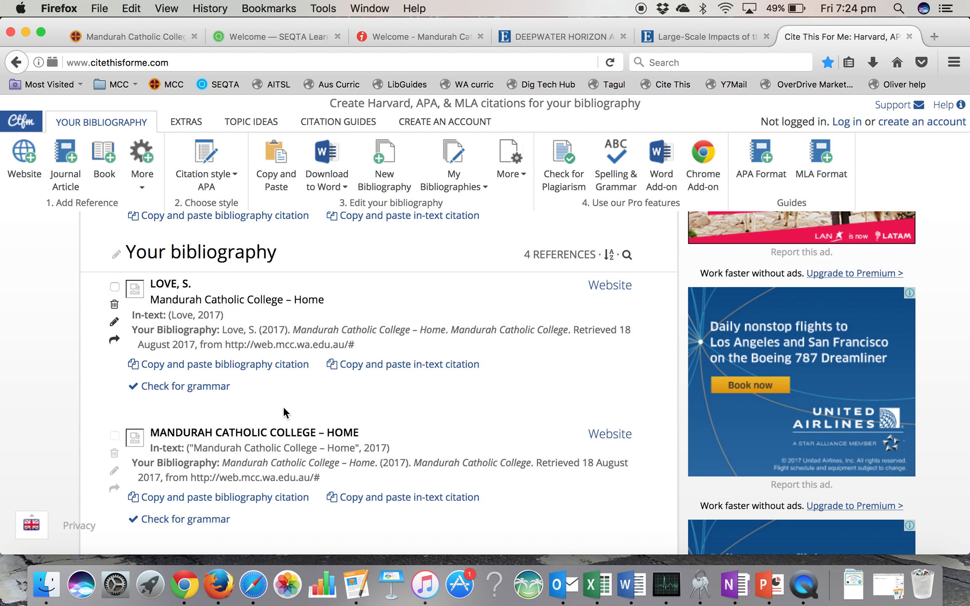
{"action": "scroll", "coordinate": [272, 407], "scroll_direction": "down", "scroll_amount": 1}
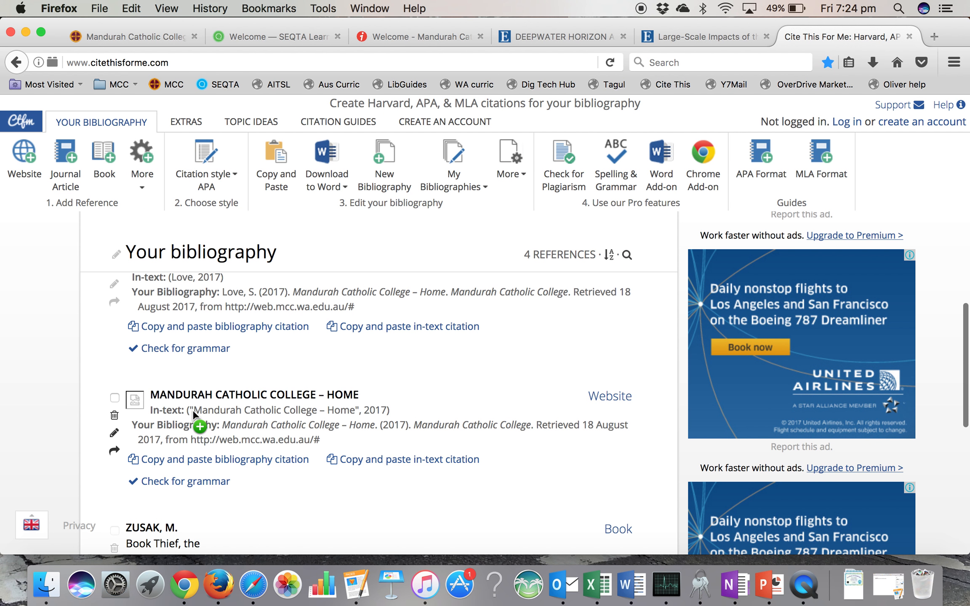